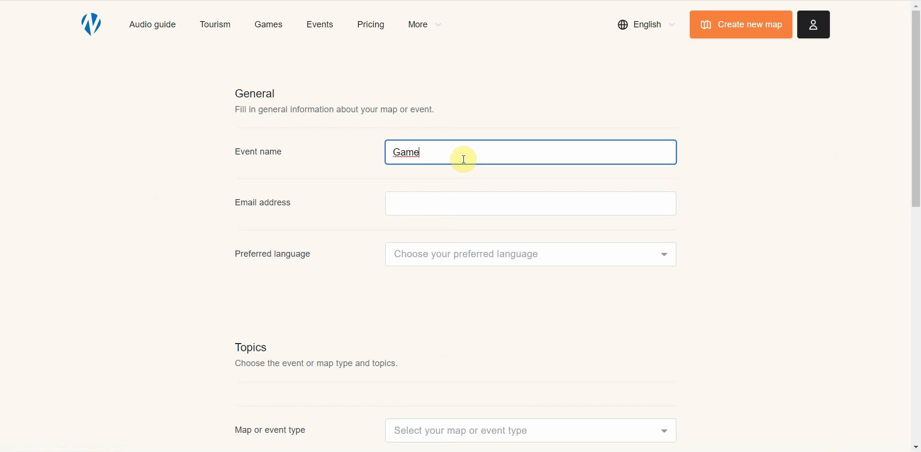
Step: Enter the contact e-mail address, choose English (US), and set the map type to Games and Competitions
{"action": "key", "text": "Tab"}
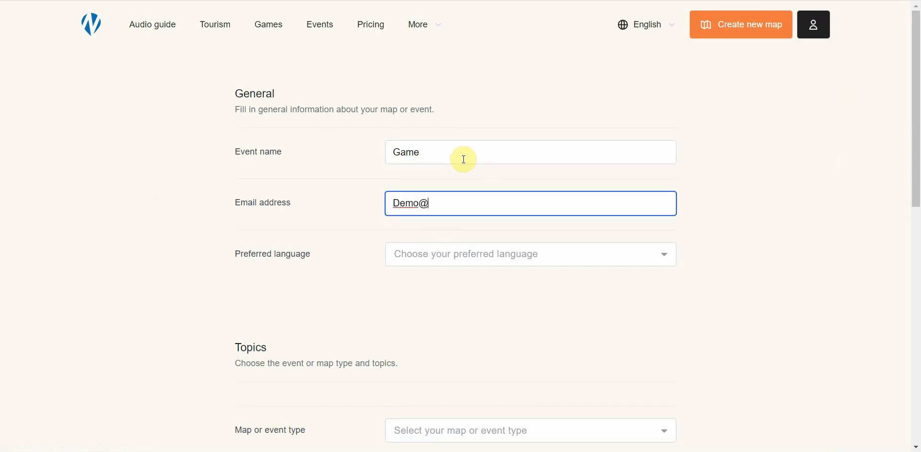
{"action": "key", "text": "Tab"}
{"action": "left_click", "coordinate": [429, 301]}
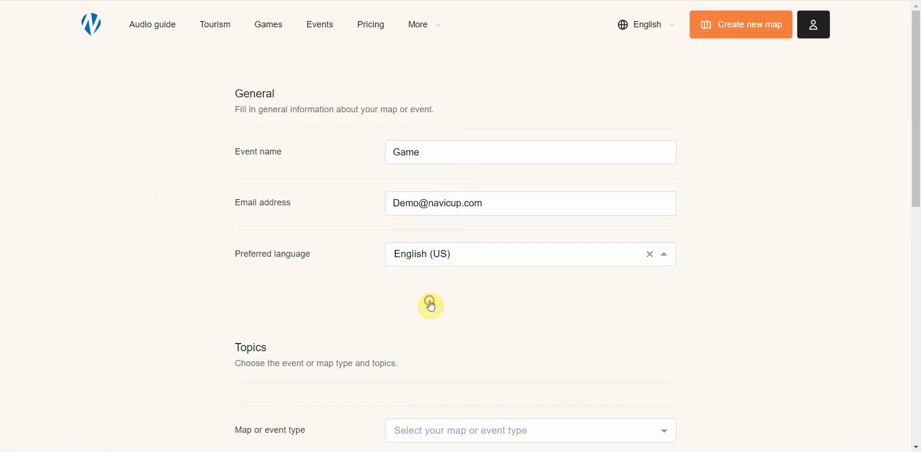
{"action": "scroll", "coordinate": [364, 322], "scroll_direction": "down", "scroll_amount": 5}
{"action": "left_click", "coordinate": [431, 135]}
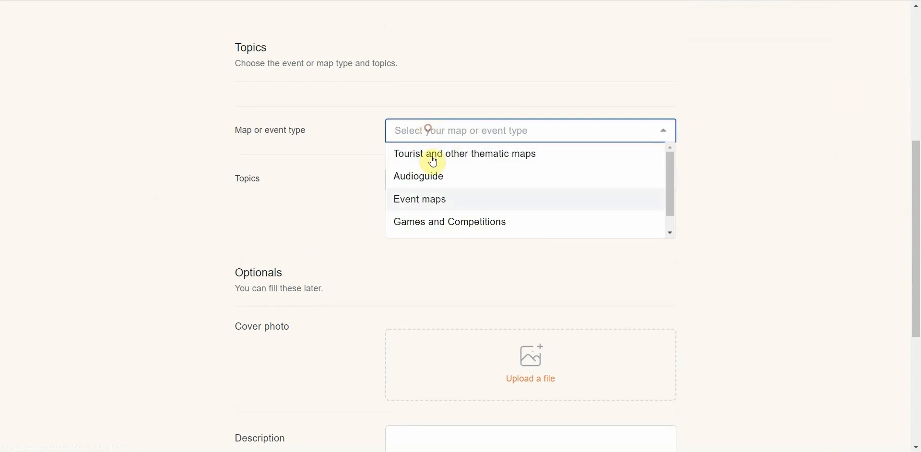
{"action": "left_click", "coordinate": [430, 223]}
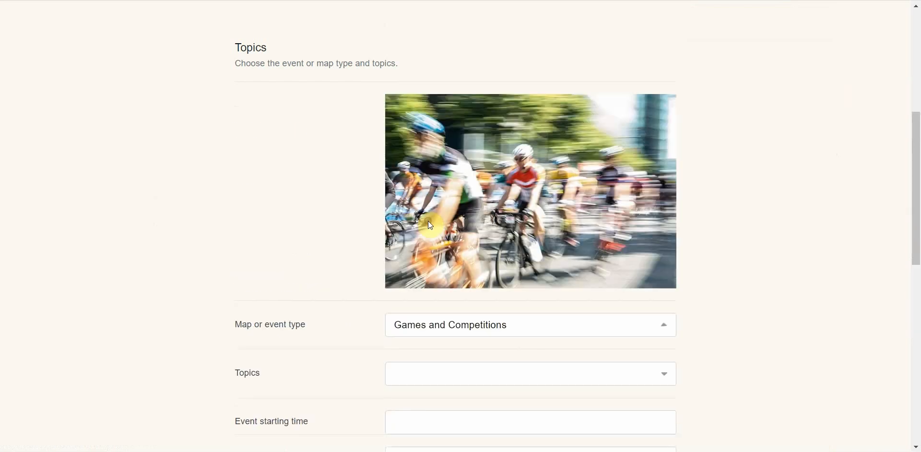
Step: Add the topics Game/Competition, Sport and Youth
{"action": "scroll", "coordinate": [356, 211], "scroll_direction": "down", "scroll_amount": 3}
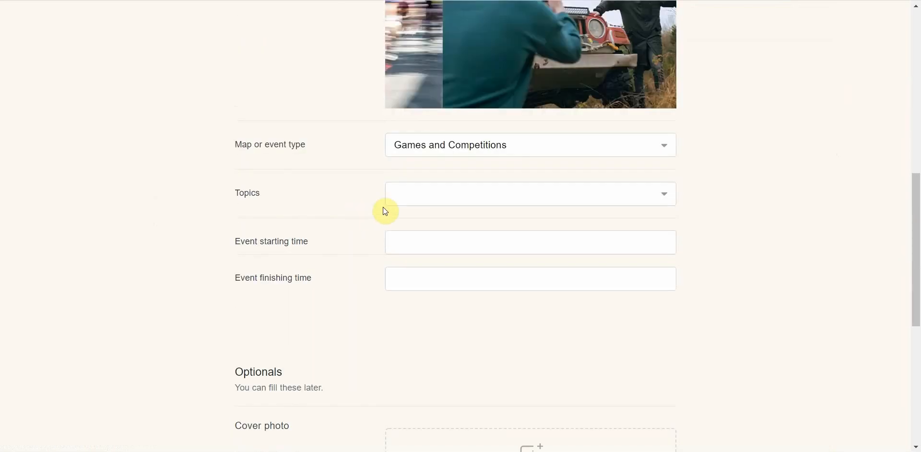
{"action": "left_click", "coordinate": [419, 198]}
{"action": "left_click", "coordinate": [451, 214]}
{"action": "left_click", "coordinate": [468, 197]}
{"action": "left_click", "coordinate": [459, 261]}
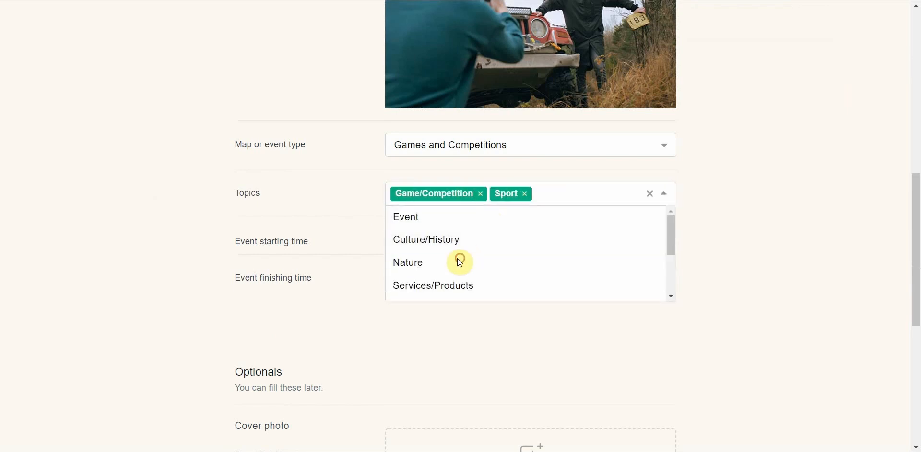
{"action": "left_click", "coordinate": [504, 197]}
{"action": "scroll", "coordinate": [494, 253], "scroll_direction": "down", "scroll_amount": 2}
{"action": "left_click", "coordinate": [494, 250]}
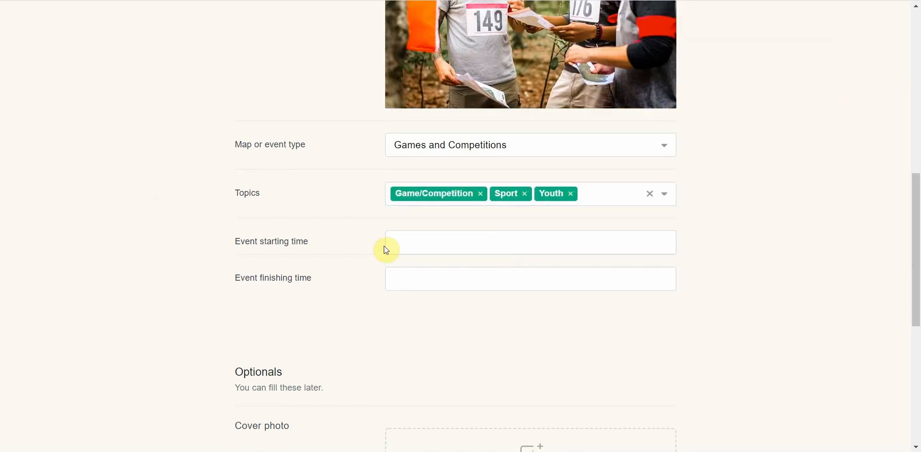
Step: Set the start date to 2022-02-10 and the finishing date to 2022-02-17
{"action": "left_click", "coordinate": [432, 248]}
{"action": "left_click", "coordinate": [501, 323]}
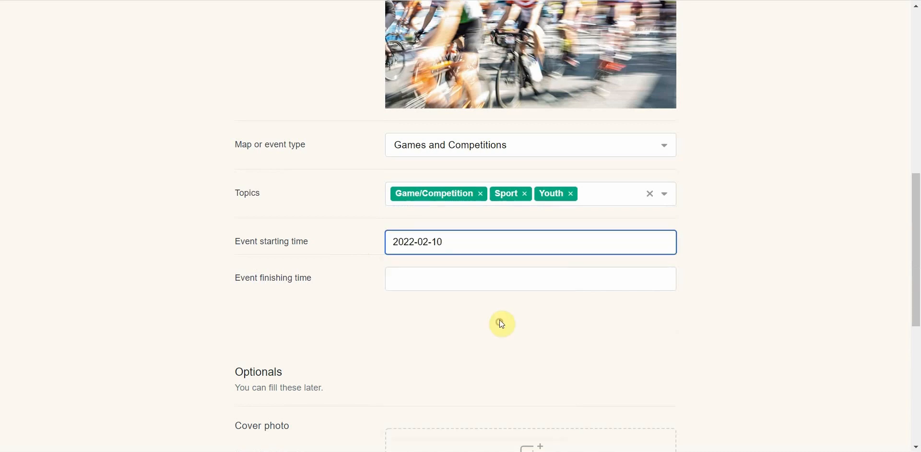
{"action": "left_click", "coordinate": [496, 282]}
{"action": "left_click", "coordinate": [504, 186]}
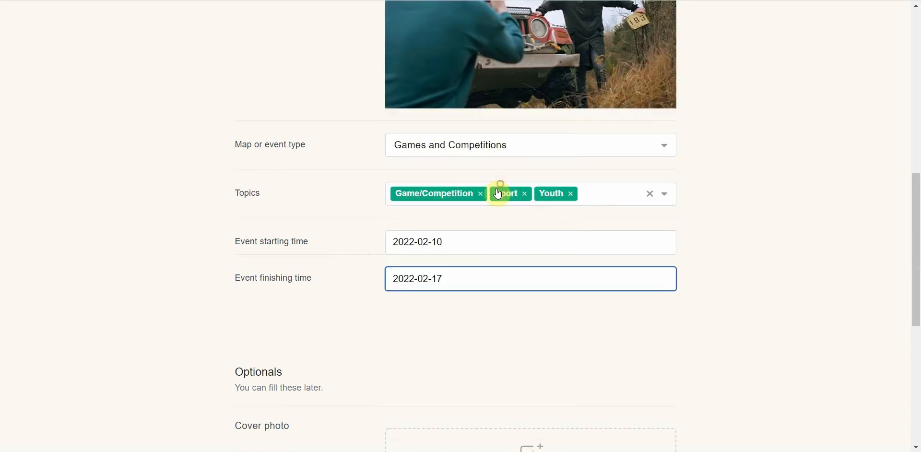
{"action": "scroll", "coordinate": [357, 306], "scroll_direction": "down", "scroll_amount": 4}
{"action": "scroll", "coordinate": [357, 305], "scroll_direction": "down", "scroll_amount": 2}
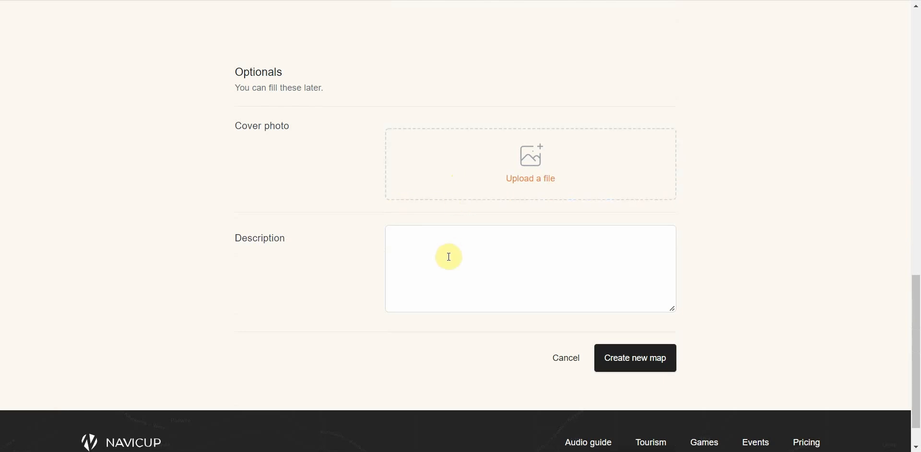
Step: Create the Game map and open the admin login link from the Navicup new-user e-mail
{"action": "left_click", "coordinate": [631, 365]}
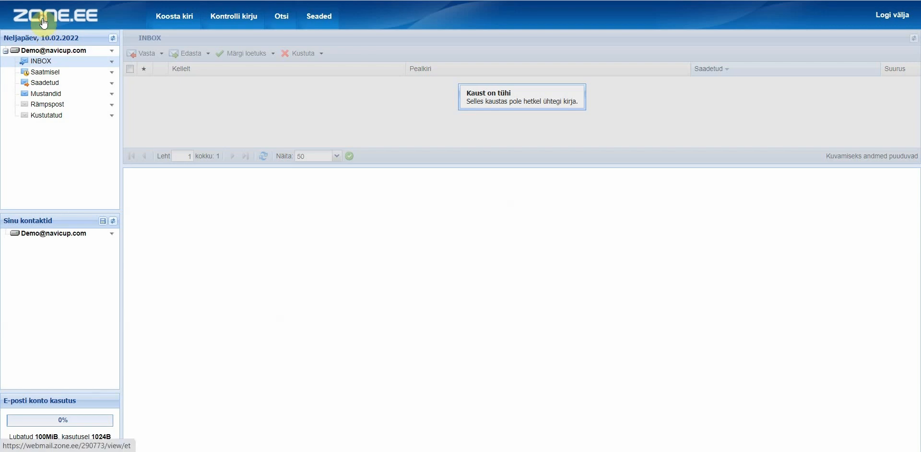
{"action": "left_click", "coordinate": [43, 22]}
{"action": "left_click", "coordinate": [246, 83]}
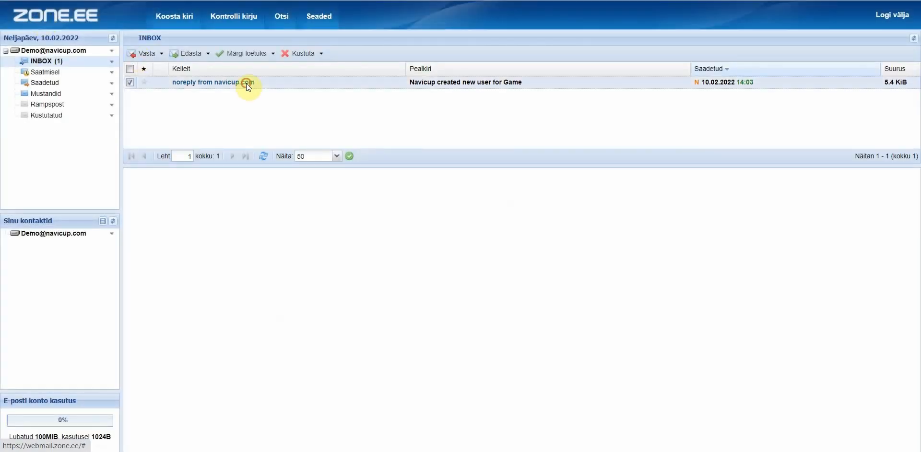
{"action": "left_click", "coordinate": [518, 350]}
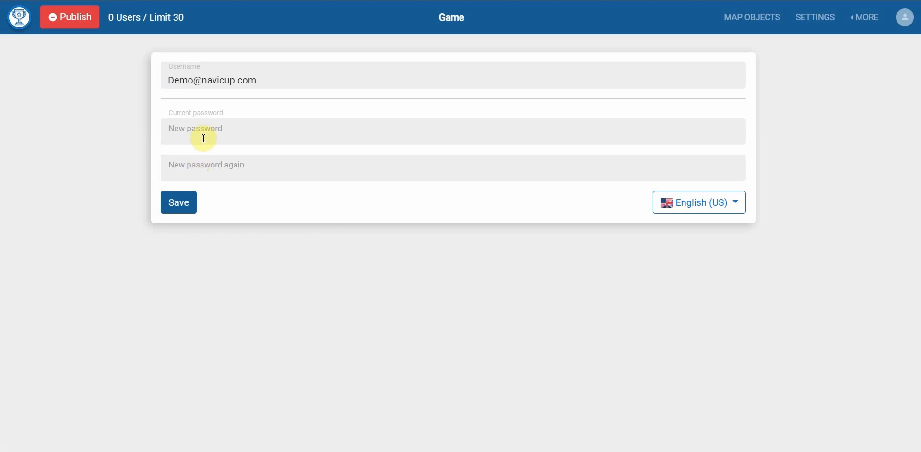
Step: Set a new admin password, entering it twice, and save it
{"action": "left_click", "coordinate": [203, 135]}
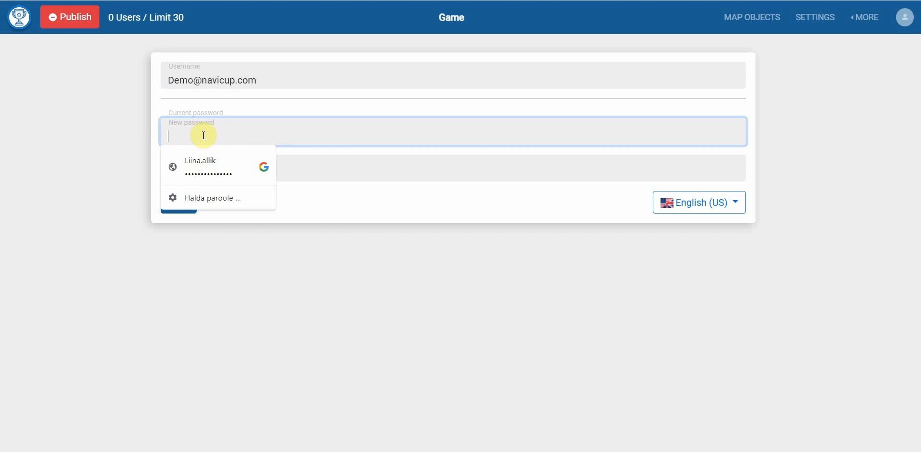
{"action": "type", "text": "**********"}
{"action": "key", "text": "Tab"}
{"action": "type", "text": "**********"}
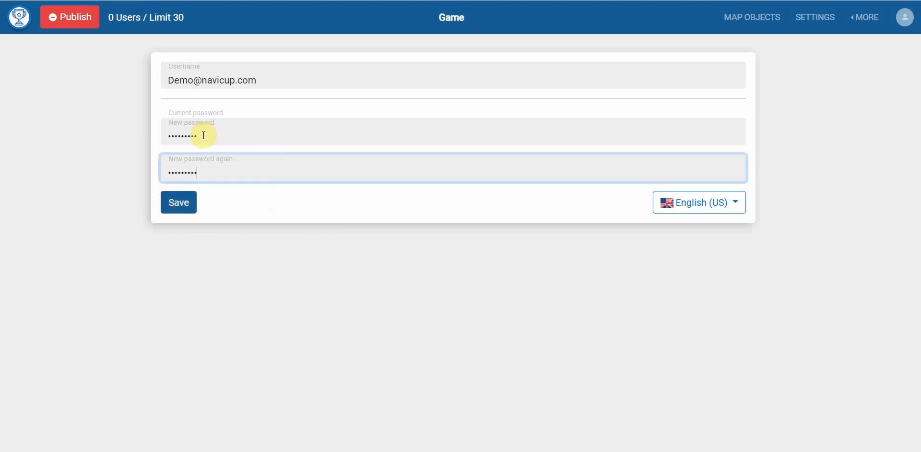
{"action": "left_click", "coordinate": [171, 194]}
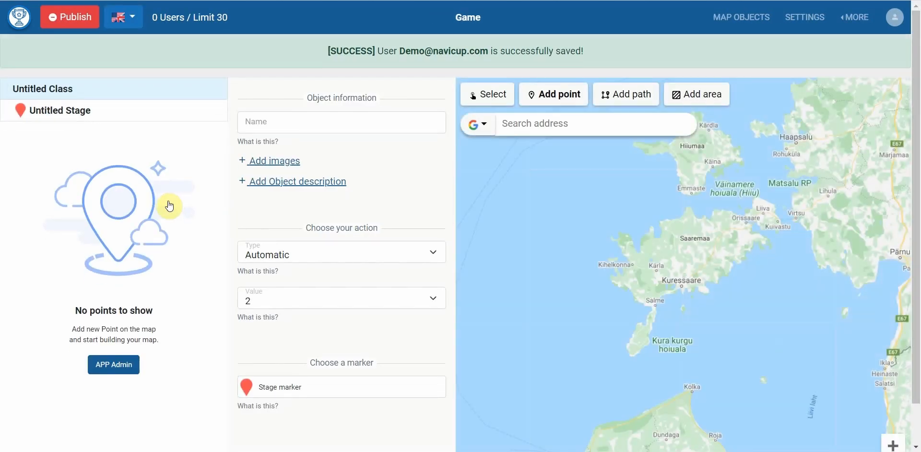
Step: Search the map for Kuressaare Ametikool and zoom in on it
{"action": "left_click", "coordinate": [531, 123]}
{"action": "type", "text": "K"}
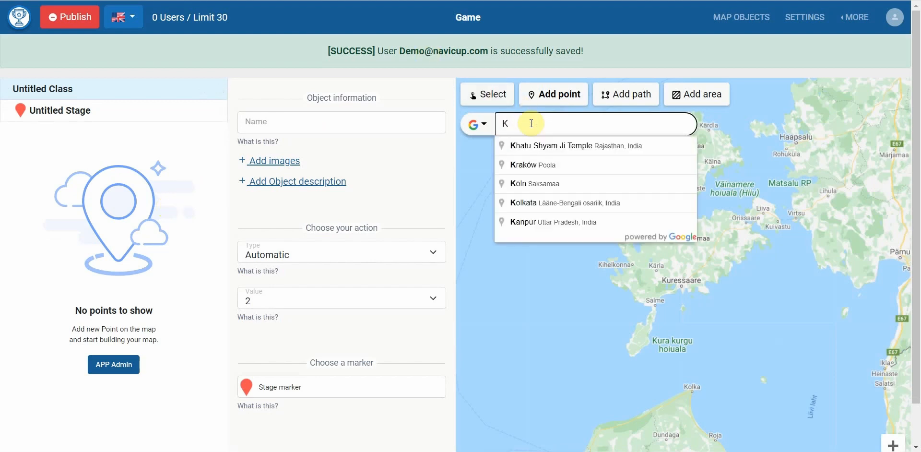
{"action": "type", "text": "uressaare amet"}
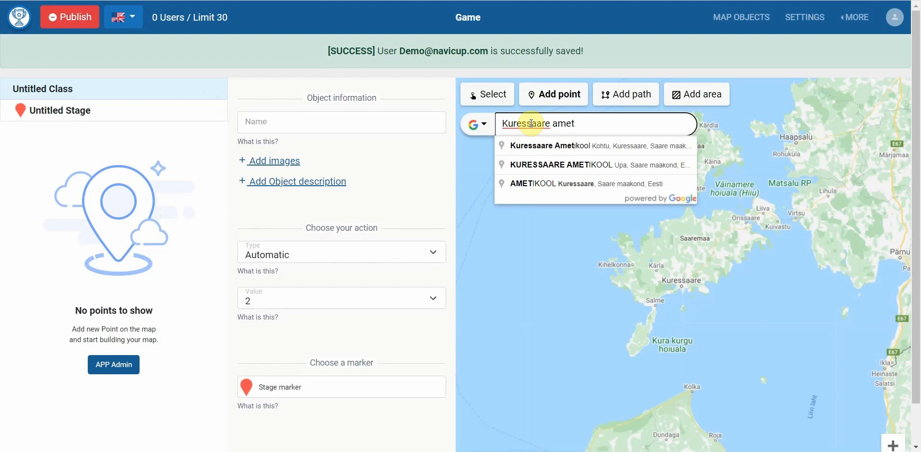
{"action": "left_click", "coordinate": [578, 142]}
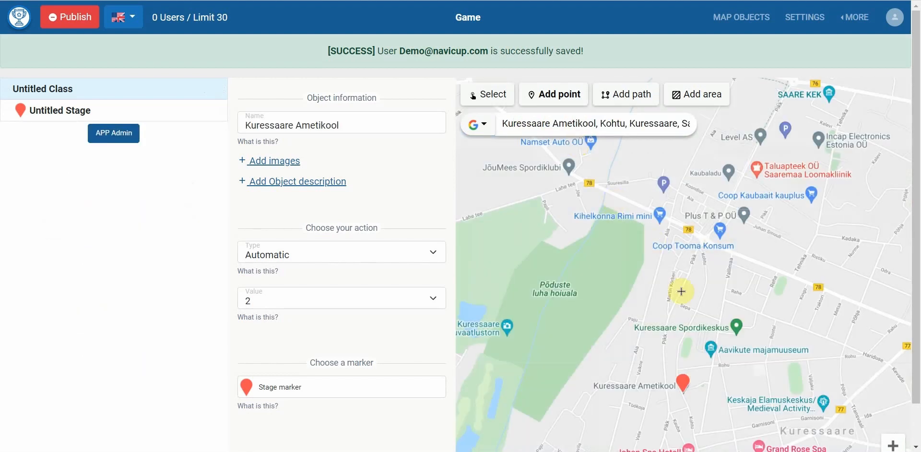
{"action": "scroll", "coordinate": [672, 293], "scroll_direction": "up", "scroll_amount": 3}
{"action": "scroll", "coordinate": [701, 241], "scroll_direction": "up", "scroll_amount": 2}
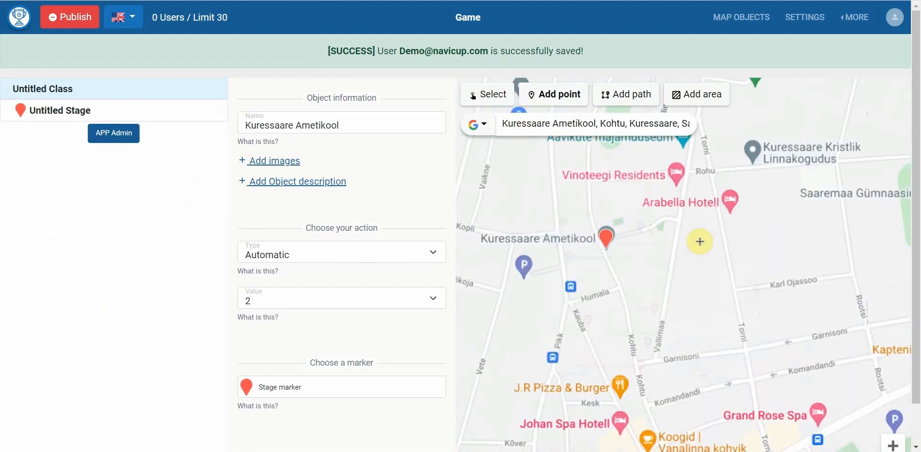
Step: Place a point on Vallimaa beside the school and name it 'Question 1'
{"action": "left_click", "coordinate": [670, 211]}
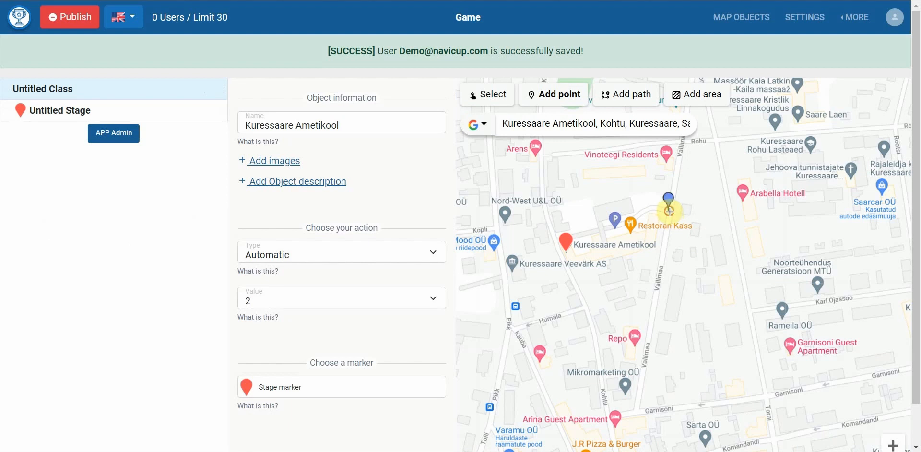
{"action": "triple_click", "coordinate": [295, 126]}
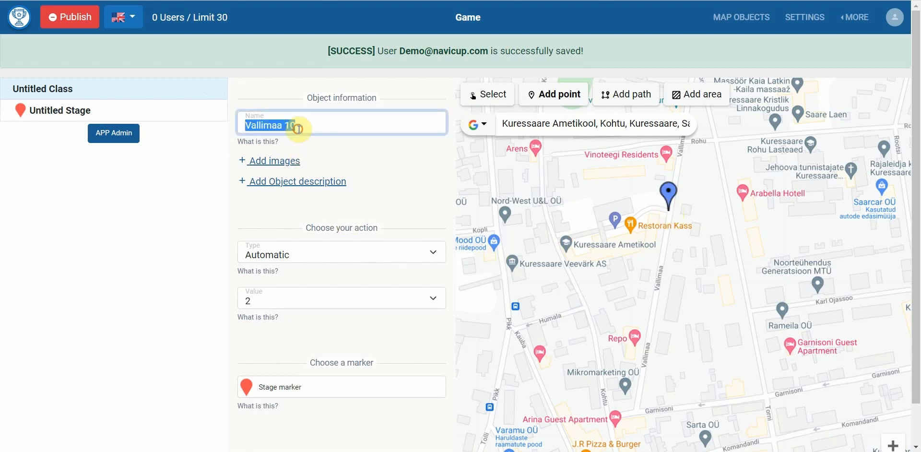
{"action": "type", "text": "Question 1"}
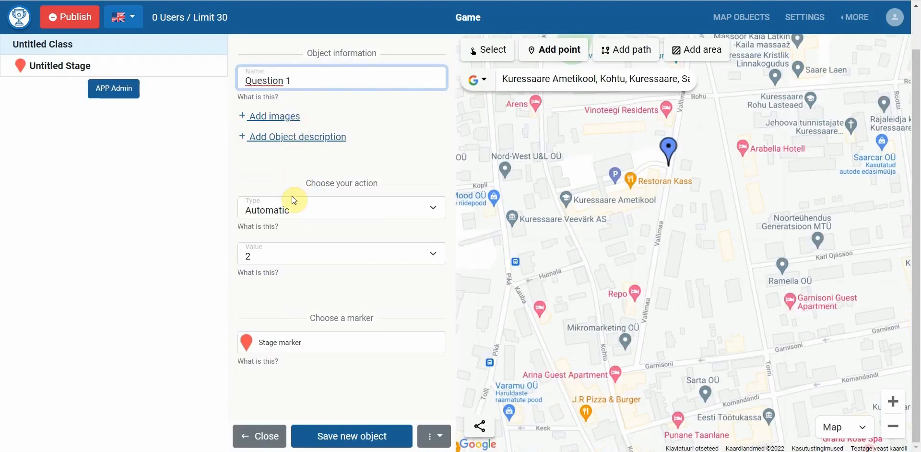
Step: Show the action type options for the Question 1 point
{"action": "left_click", "coordinate": [288, 212]}
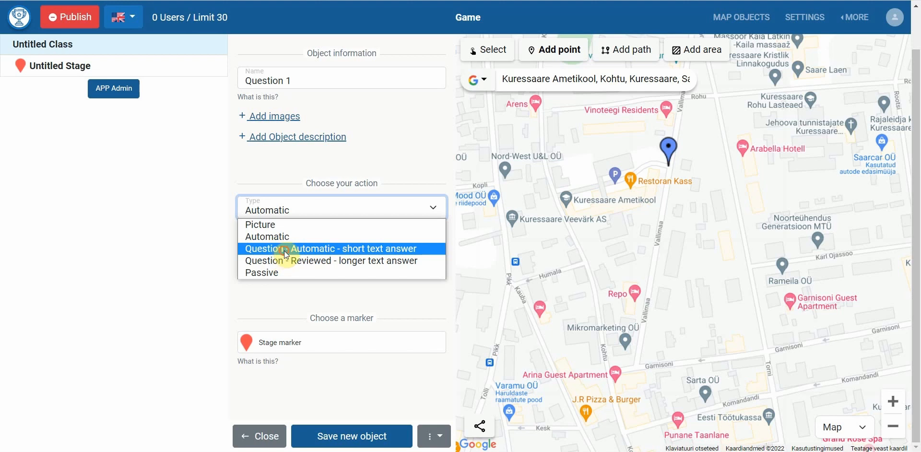
Step: Make Question 1 a short-answer question 'What is the capital of France?' with answer Paris
{"action": "left_click", "coordinate": [286, 249]}
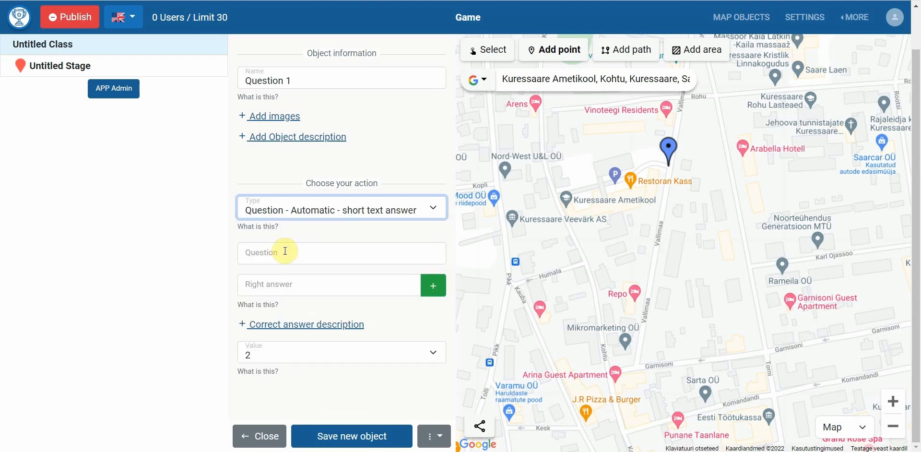
{"action": "left_click", "coordinate": [285, 251]}
{"action": "key", "text": "alt+Tab"}
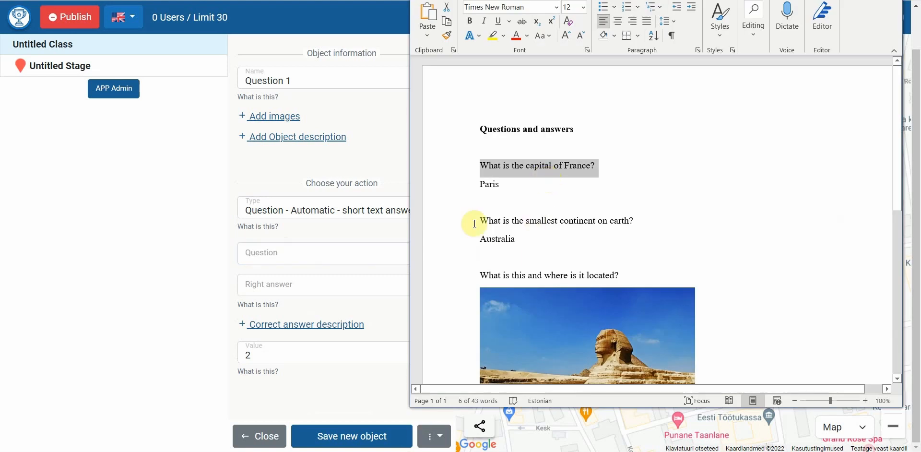
{"action": "key", "text": "ctrl+c"}
{"action": "key", "text": "alt+Tab"}
{"action": "key", "text": "ctrl+v"}
{"action": "left_click", "coordinate": [383, 284]}
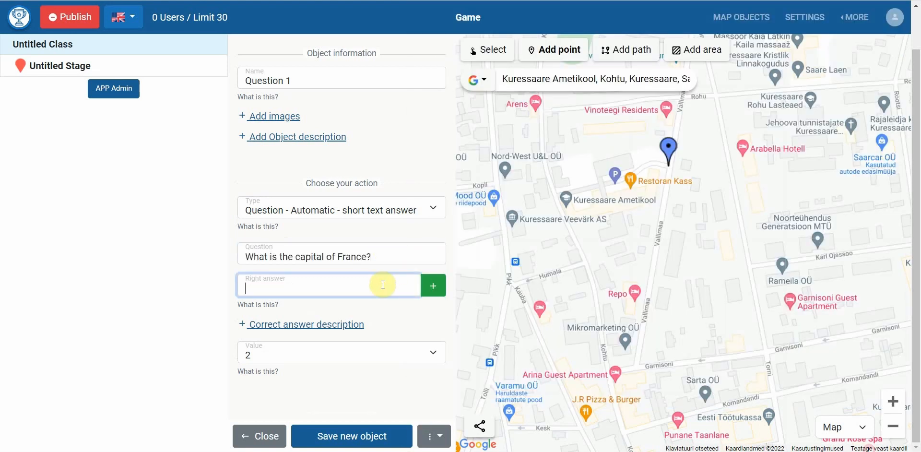
{"action": "type", "text": "Paris"}
{"action": "left_click", "coordinate": [432, 290]}
Step: Keep the value at 2, give it a dark-blue marker, and save it as a new object
{"action": "scroll", "coordinate": [431, 286], "scroll_direction": "down", "scroll_amount": 2}
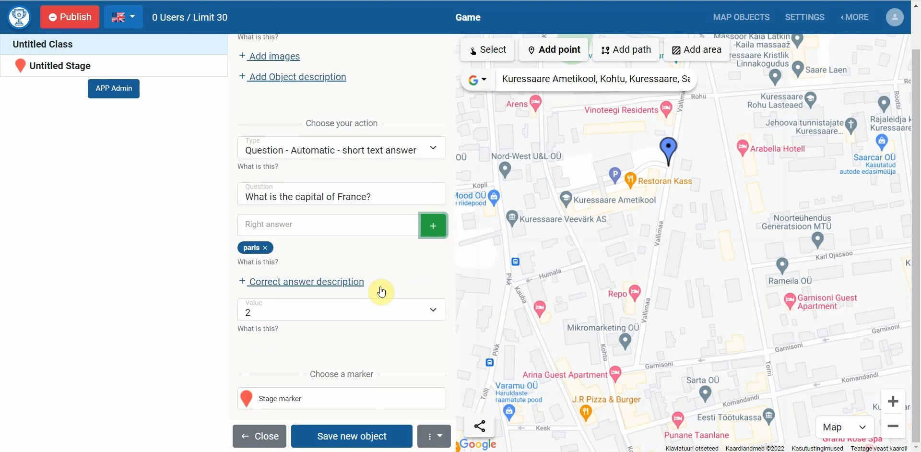
{"action": "left_click", "coordinate": [355, 282]}
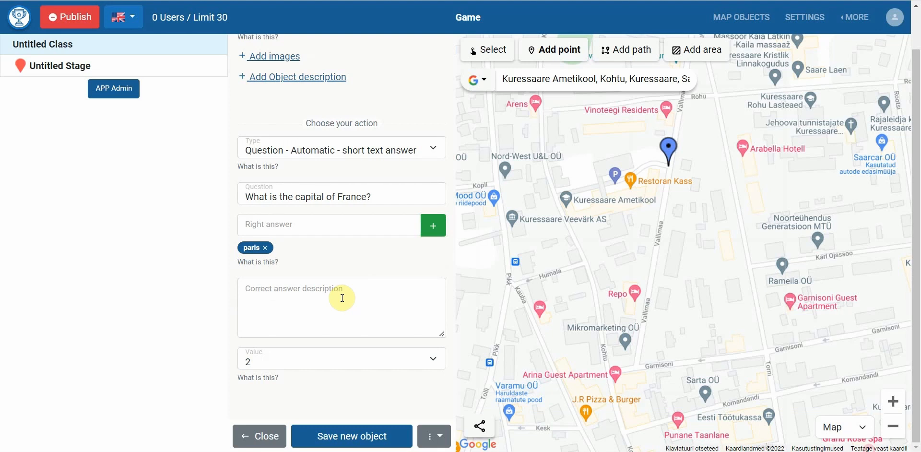
{"action": "scroll", "coordinate": [307, 375], "scroll_direction": "down", "scroll_amount": 2}
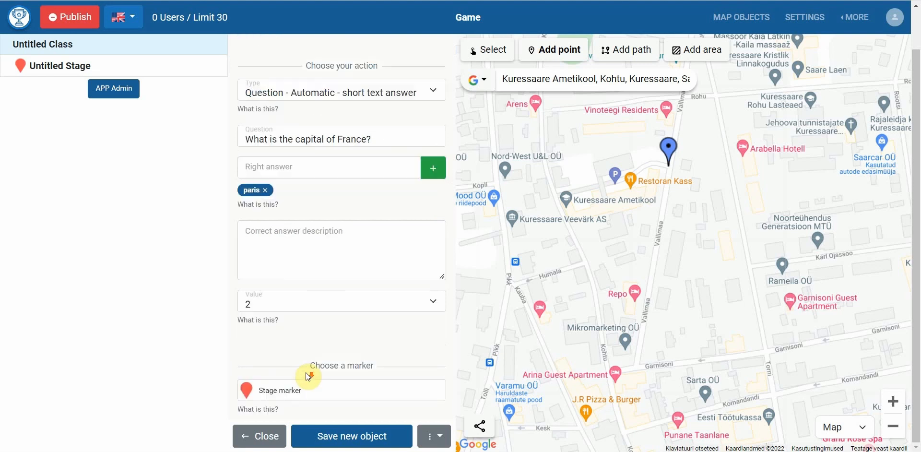
{"action": "left_click", "coordinate": [271, 307]}
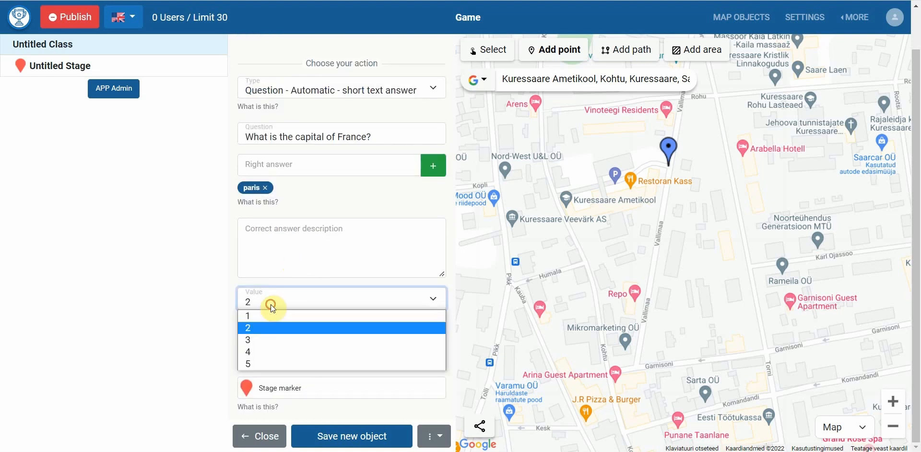
{"action": "left_click", "coordinate": [260, 328]}
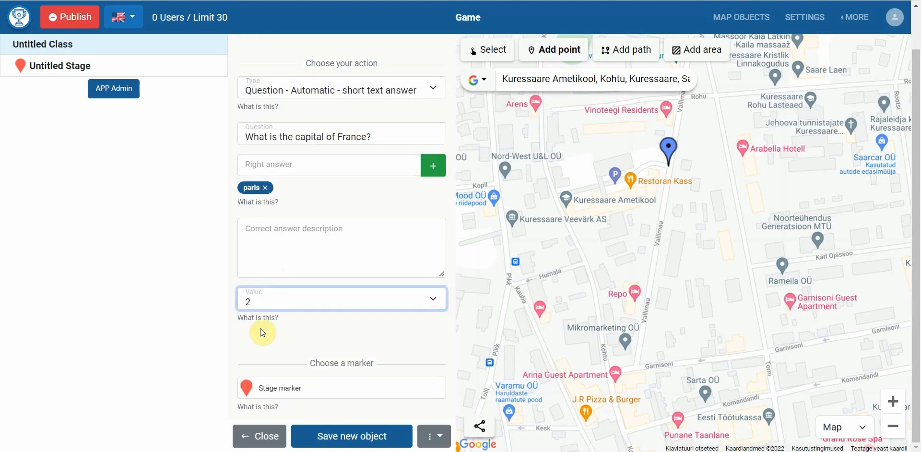
{"action": "left_click", "coordinate": [270, 382]}
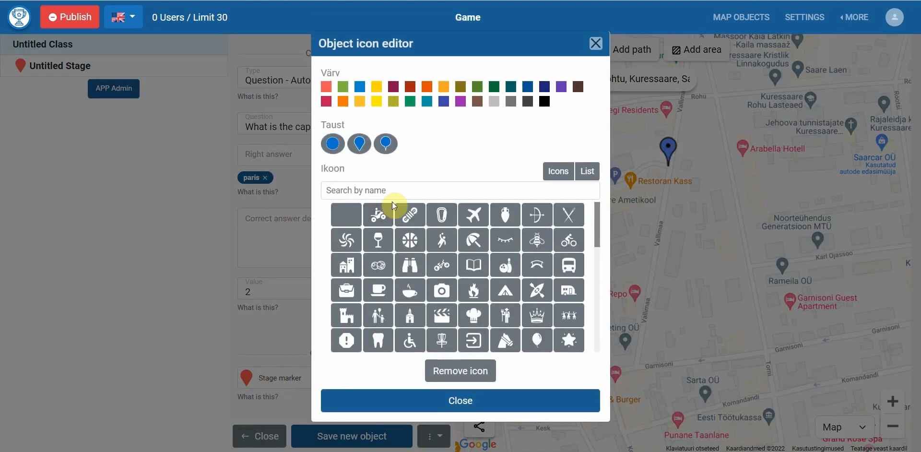
{"action": "left_click", "coordinate": [444, 101]}
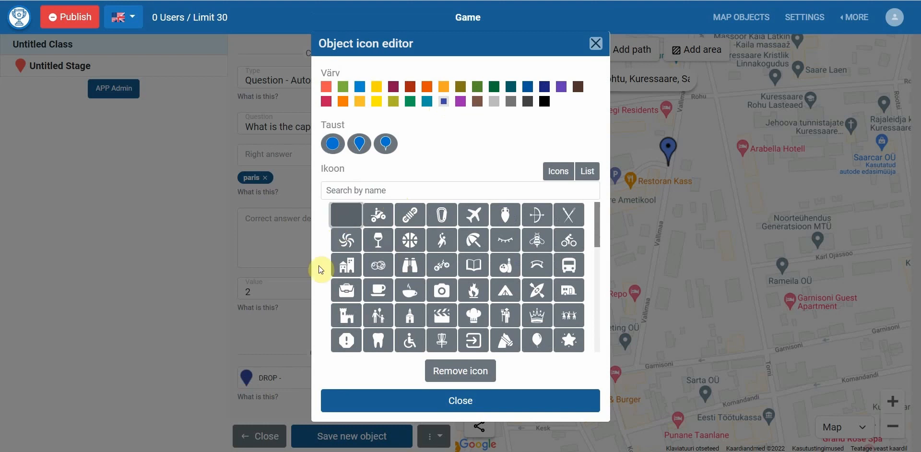
{"action": "left_click", "coordinate": [319, 266]}
{"action": "left_click", "coordinate": [344, 439]}
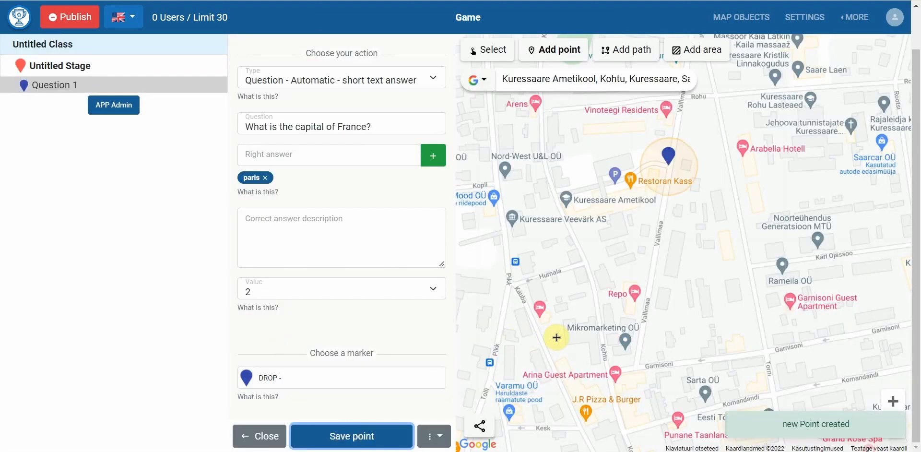
Step: Save Question 2 near Garnisoni street with answer Australia and description 'Australia is also a biggest island!'
{"action": "left_click", "coordinate": [636, 368]}
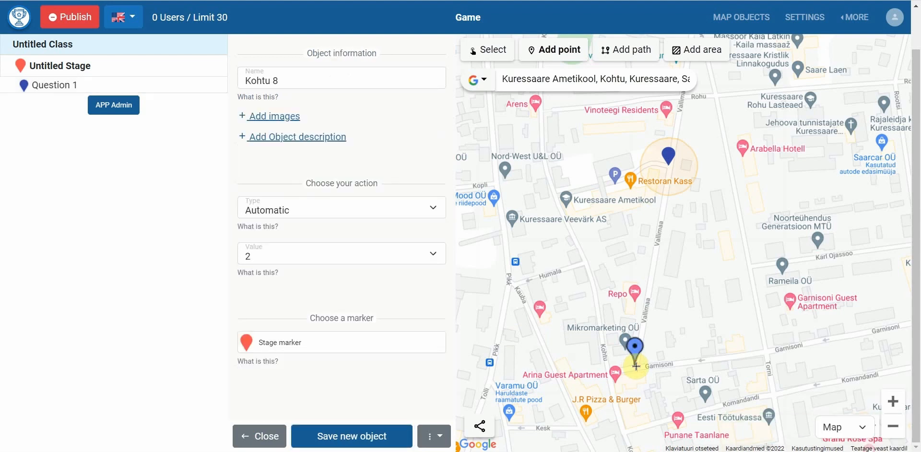
{"action": "triple_click", "coordinate": [364, 79]}
{"action": "type", "text": "Question 2"}
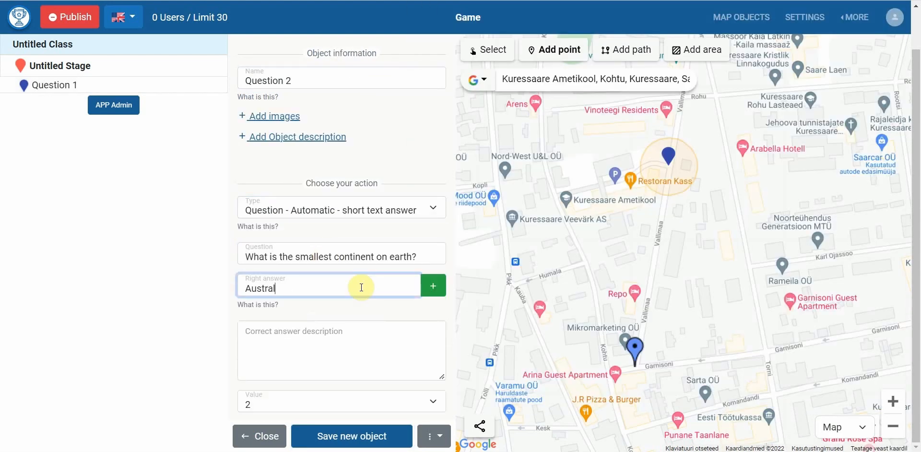
{"action": "type", "text": "ia"}
{"action": "key", "text": "Return"}
{"action": "scroll", "coordinate": [317, 273], "scroll_direction": "down", "scroll_amount": 3}
{"action": "left_click", "coordinate": [271, 257]}
{"action": "type", "text": "Australia is also a biggest island!"}
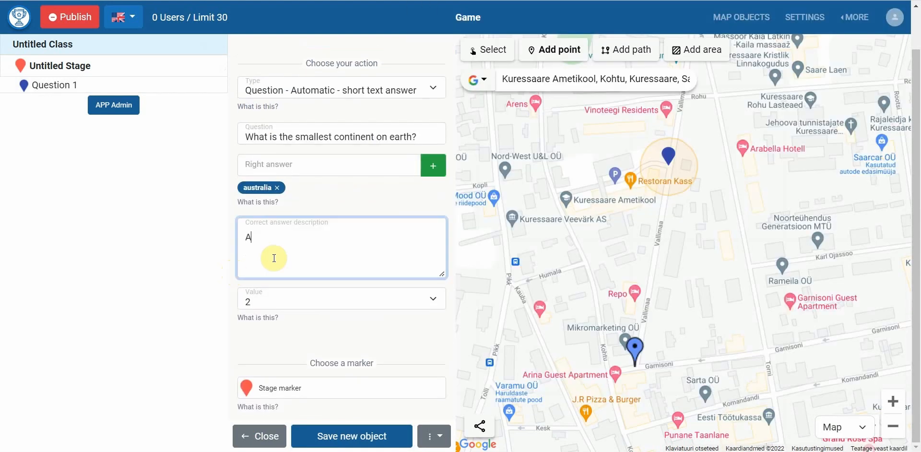
{"action": "left_click", "coordinate": [322, 443]}
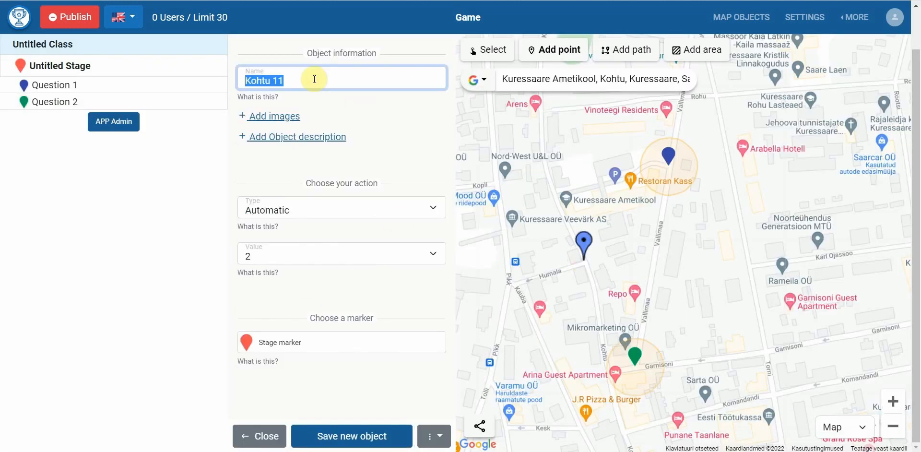
Step: Name the next point 'Question 3' as a reviewed longer-answer question with the Sphinx question text
{"action": "type", "text": "Question 3"}
{"action": "left_click", "coordinate": [298, 207]}
{"action": "left_click", "coordinate": [308, 261]}
{"action": "key", "text": "alt+Tab"}
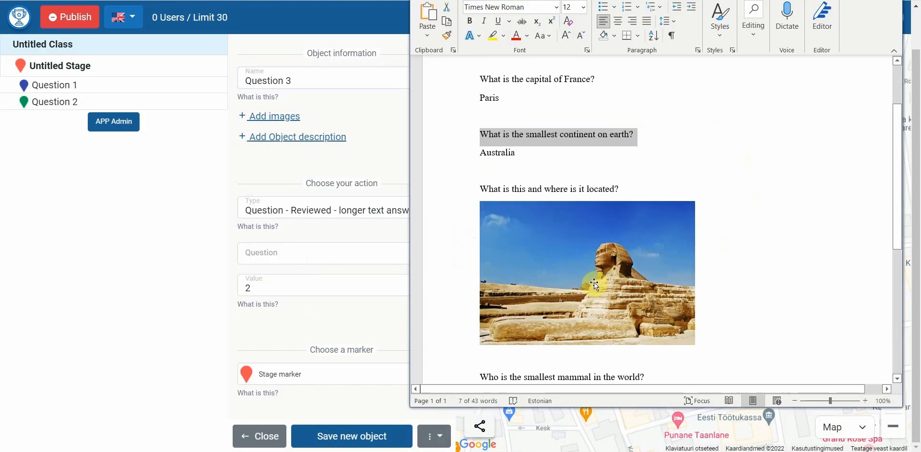
{"action": "triple_click", "coordinate": [536, 189]}
{"action": "left_click", "coordinate": [323, 259]}
{"action": "key", "text": "ctrl+v"}
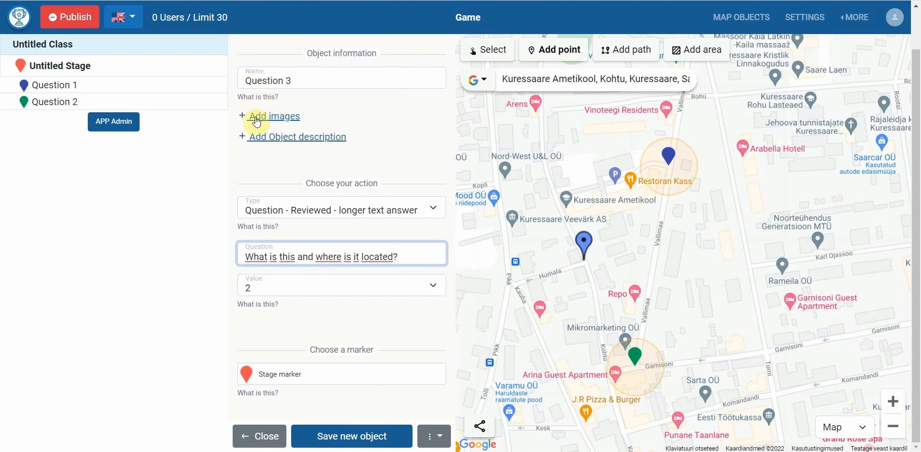
Step: Attach the sfinks image to Question 3 and save it
{"action": "left_click", "coordinate": [263, 118]}
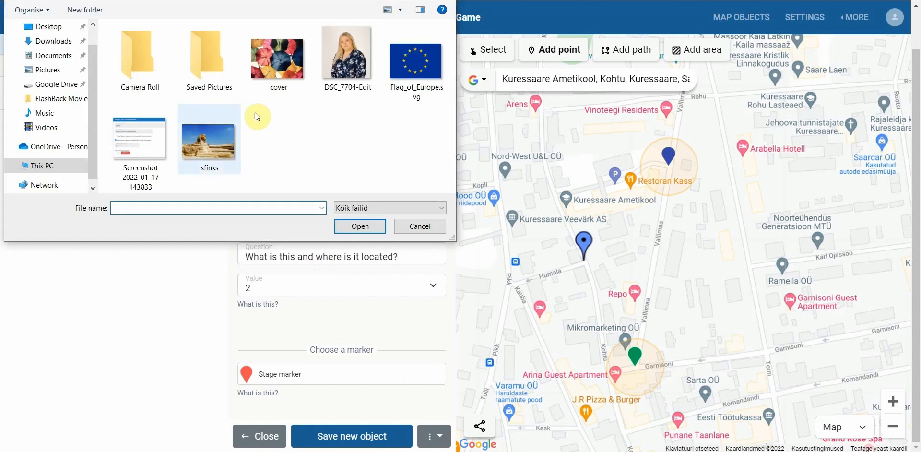
{"action": "left_click", "coordinate": [221, 143]}
{"action": "double_click", "coordinate": [220, 142]}
{"action": "scroll", "coordinate": [289, 299], "scroll_direction": "down", "scroll_amount": 2}
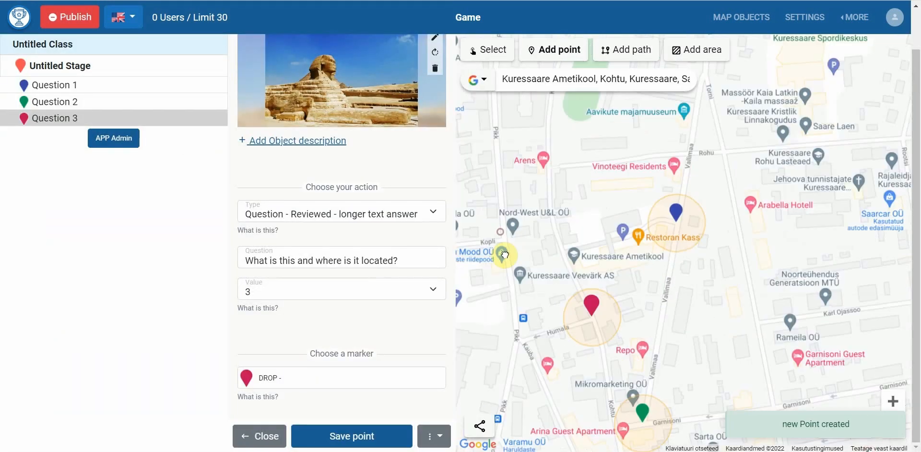
{"action": "left_click", "coordinate": [277, 83]}
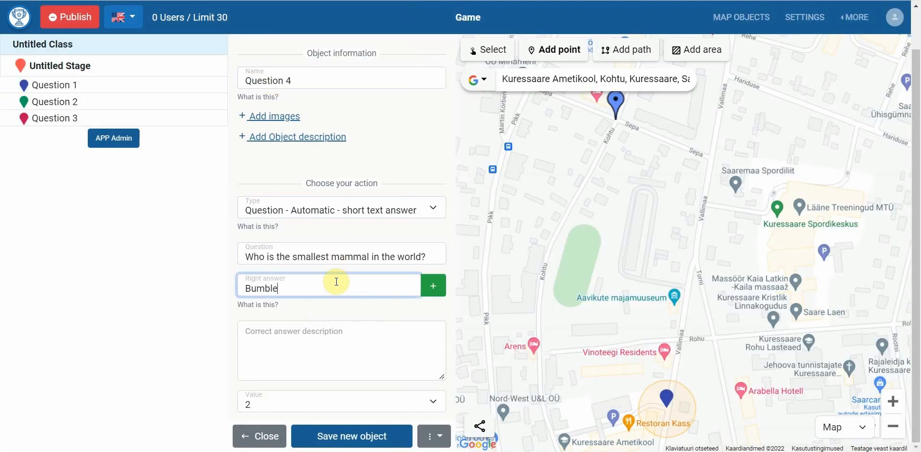
{"action": "key", "text": "Return"}
{"action": "scroll", "coordinate": [308, 230], "scroll_direction": "down", "scroll_amount": 3}
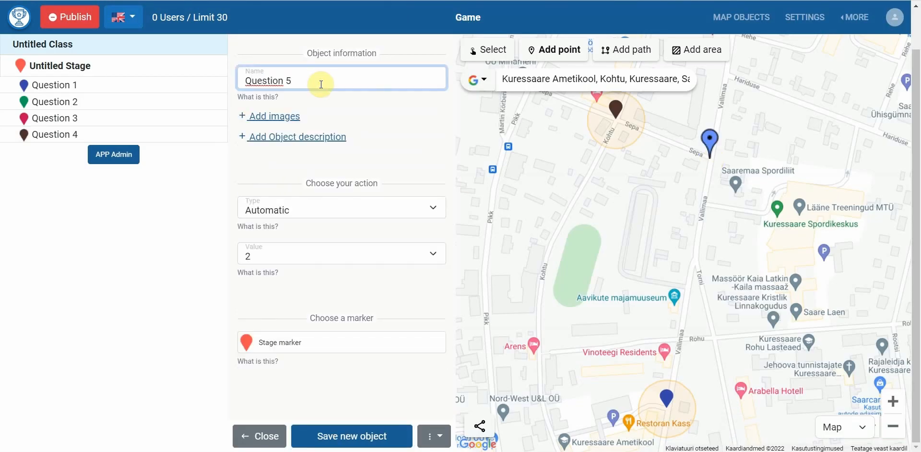
Step: Set Question 5's action type to Picture
{"action": "left_click", "coordinate": [324, 206]}
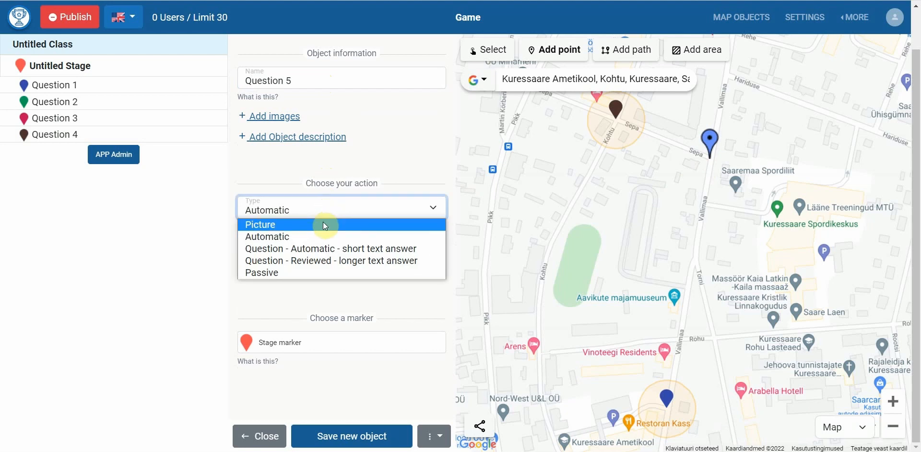
{"action": "left_click", "coordinate": [323, 223]}
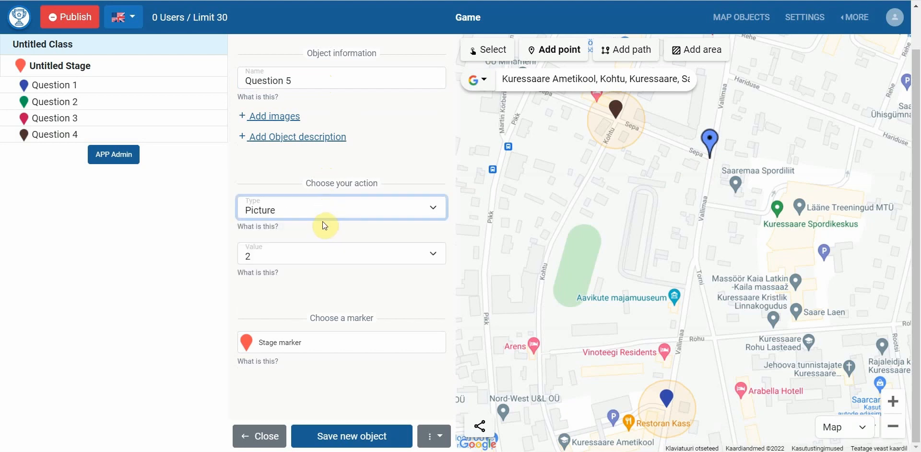
{"action": "left_click", "coordinate": [259, 212]}
{"action": "left_click", "coordinate": [269, 224]}
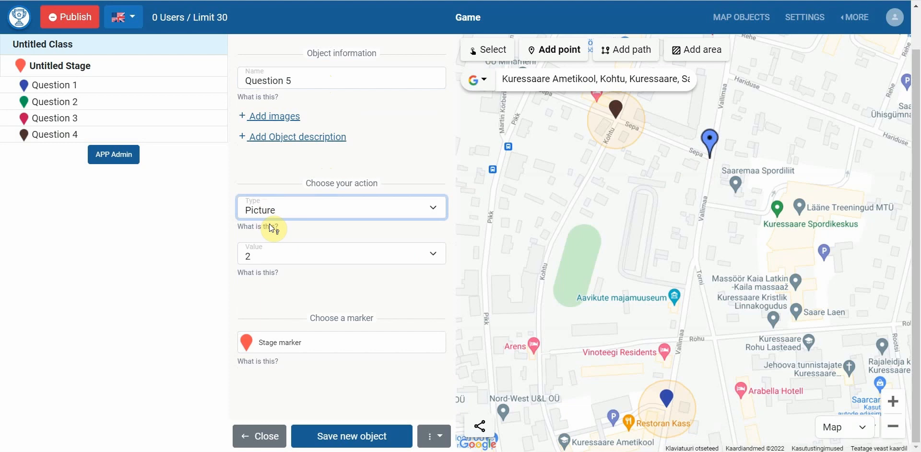
Step: Add the description 'Take a picture of what you see!', value 5, yellow marker, and save
{"action": "left_click", "coordinate": [277, 142]}
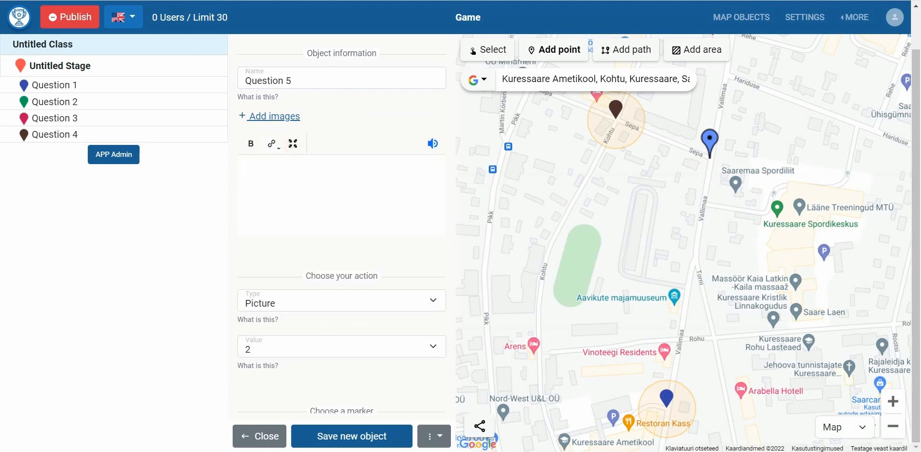
{"action": "key", "text": "alt+Tab"}
{"action": "left_click_drag", "start_coordinate": [511, 347], "coordinate": [331, 214]}
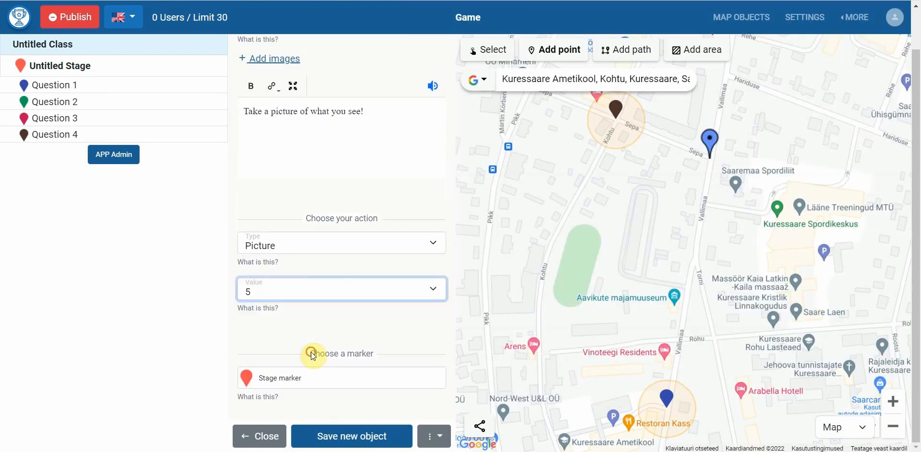
{"action": "left_click", "coordinate": [309, 353]}
{"action": "left_click", "coordinate": [263, 335]}
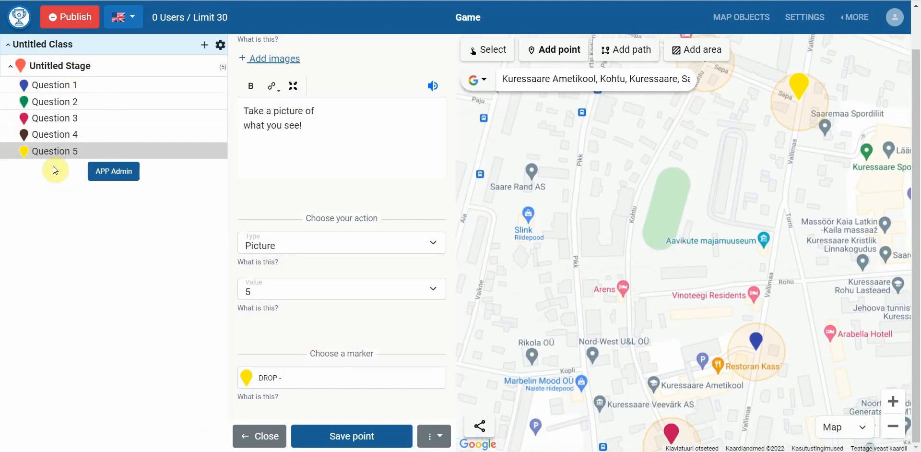
Step: Add the general map description 'Description!' from the publishing checklist
{"action": "left_click", "coordinate": [67, 20]}
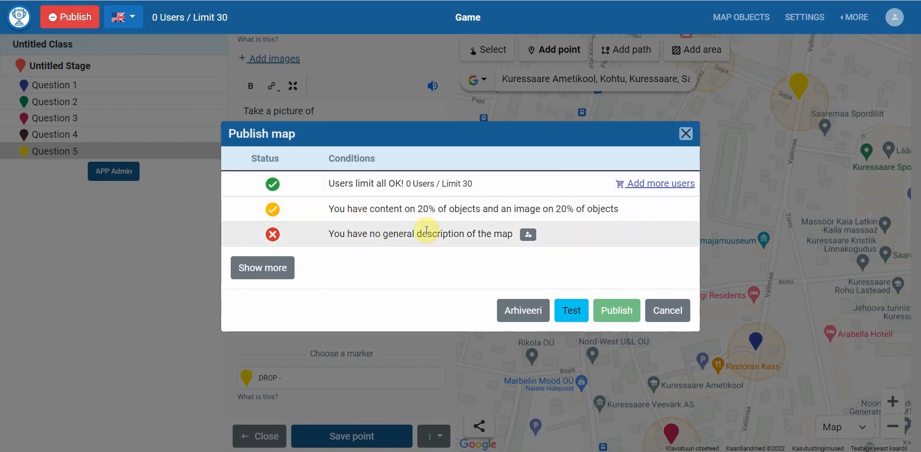
{"action": "left_click", "coordinate": [527, 236]}
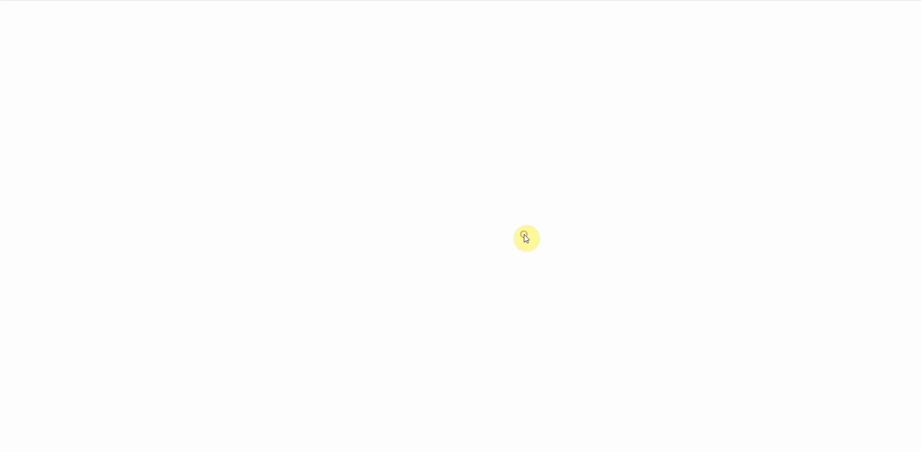
{"action": "type", "text": "ion!"}
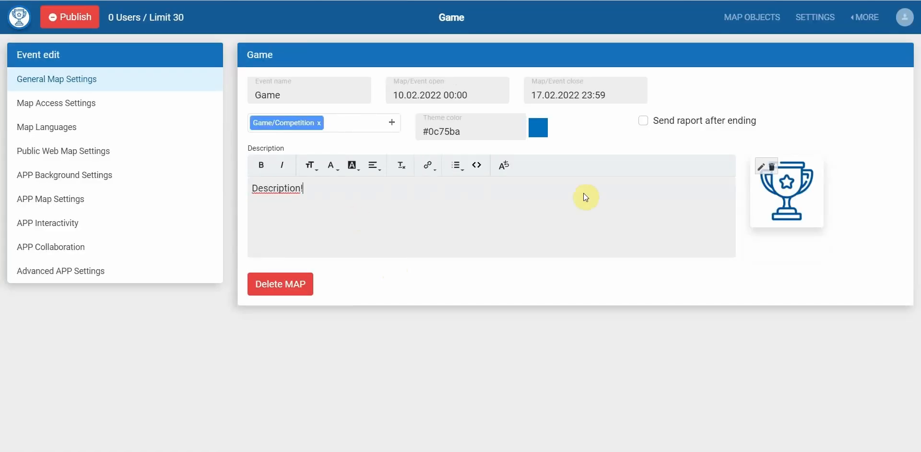
Step: Set the umbrella photo as the map badge and recheck the publishing conditions
{"action": "left_click", "coordinate": [743, 179]}
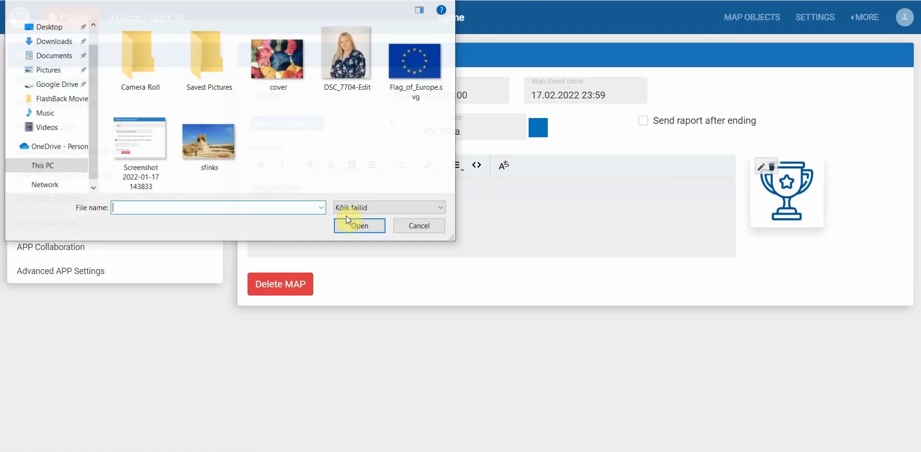
{"action": "double_click", "coordinate": [283, 73]}
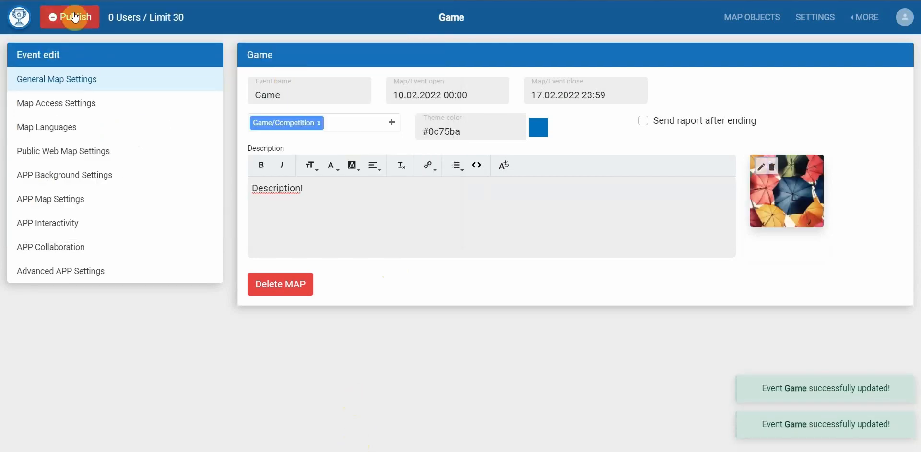
{"action": "left_click", "coordinate": [57, 17]}
Step: Review all publishing conditions, submit the Game map for publishing, and close the checklist
{"action": "left_click", "coordinate": [245, 256]}
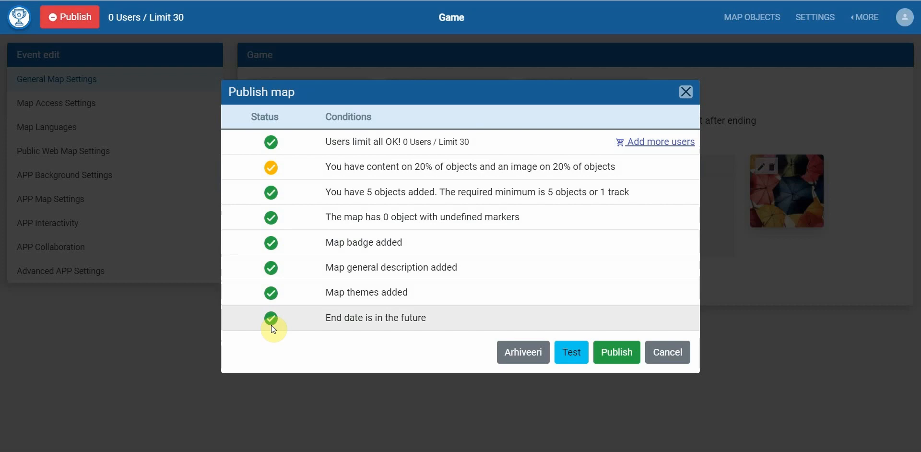
{"action": "left_click", "coordinate": [607, 355]}
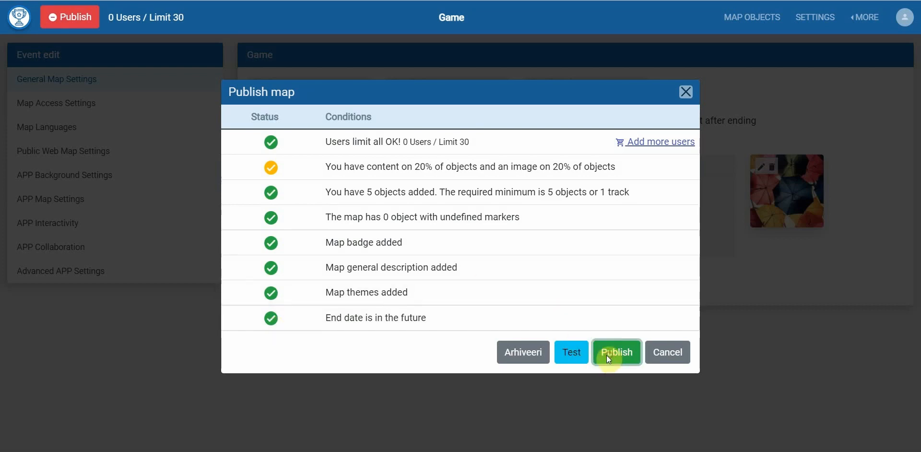
{"action": "left_click", "coordinate": [686, 91]}
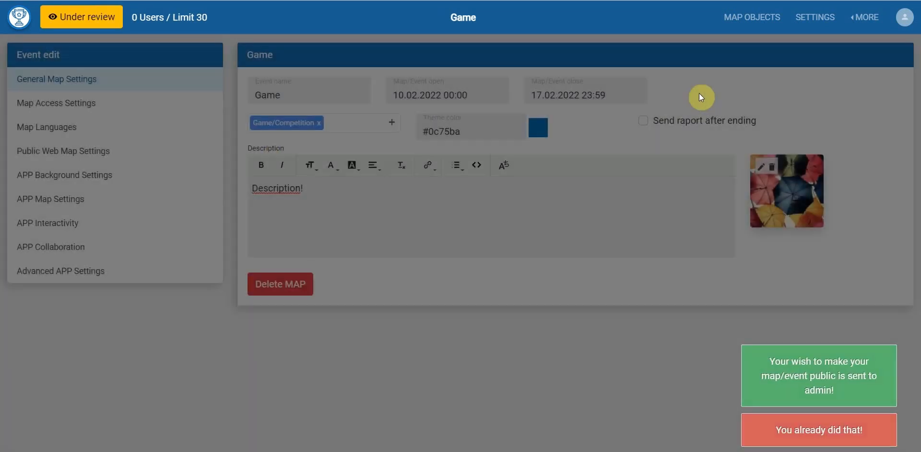